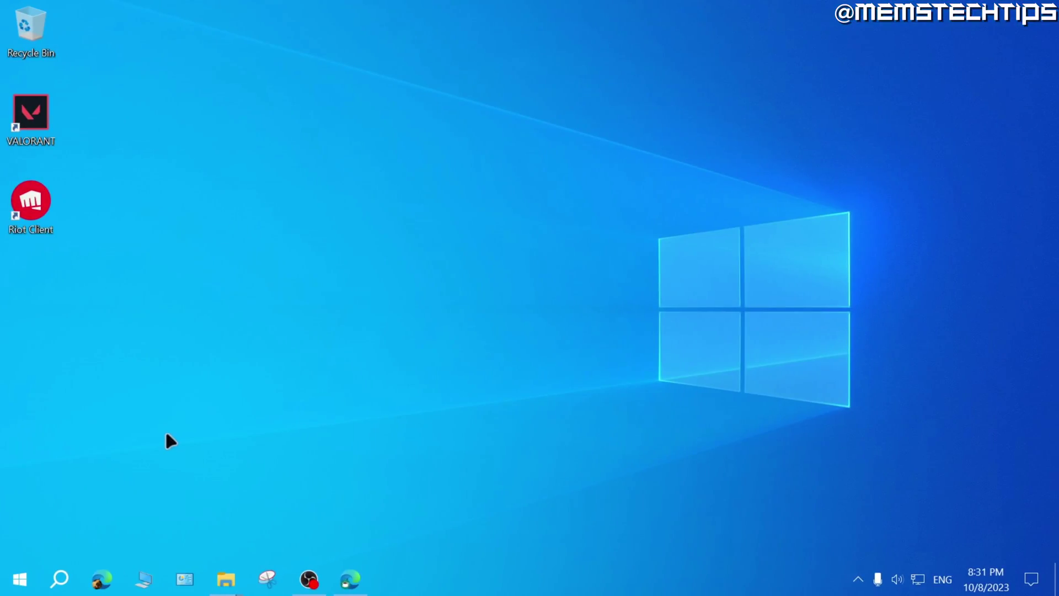
# - Point out the VALORANT and Riot Client desktop shortcuts, then open Installed apps settings
pyautogui.moveTo(71, 117); pyautogui.dragTo(28, 228)
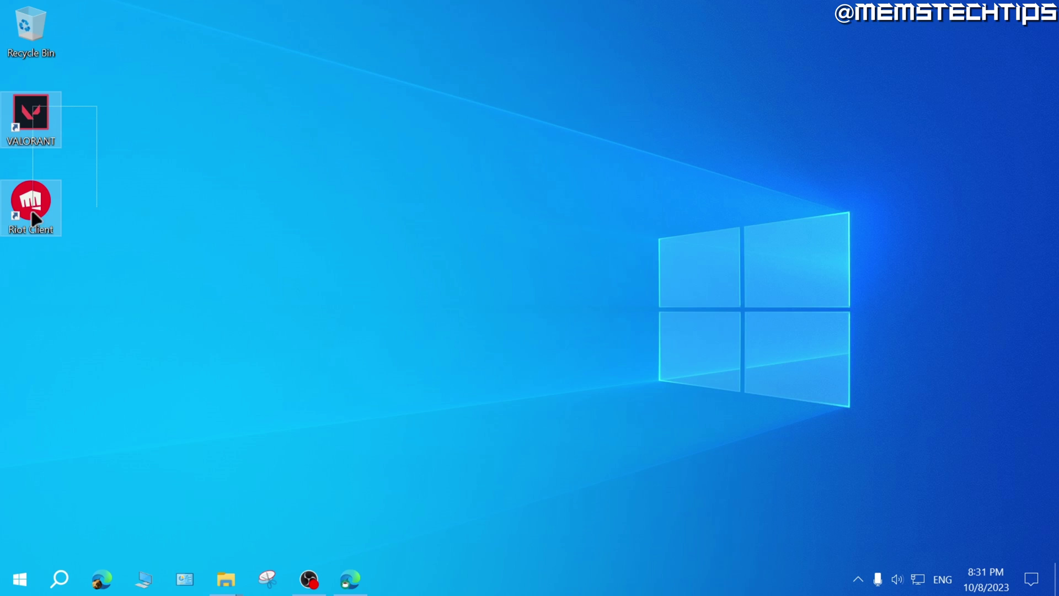
pyautogui.click(103, 404)
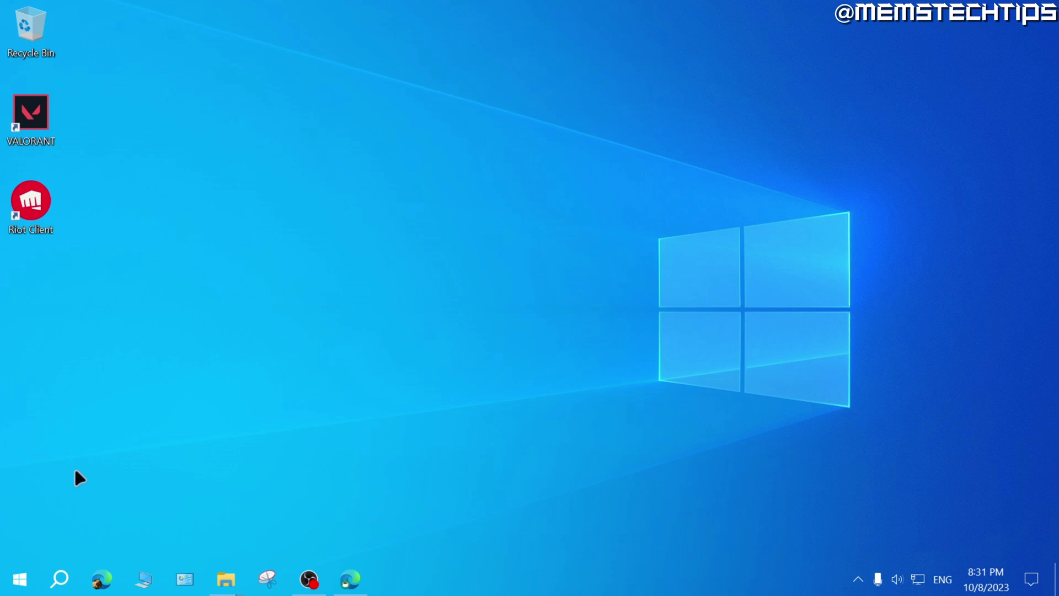
pyautogui.rightClick(20, 579)
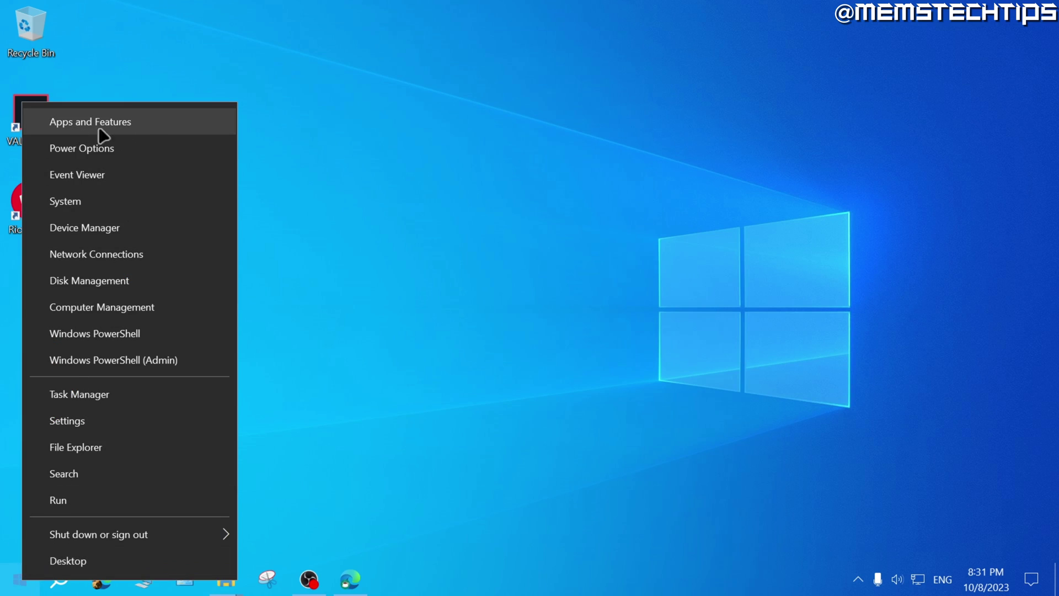
pyautogui.click(145, 126)
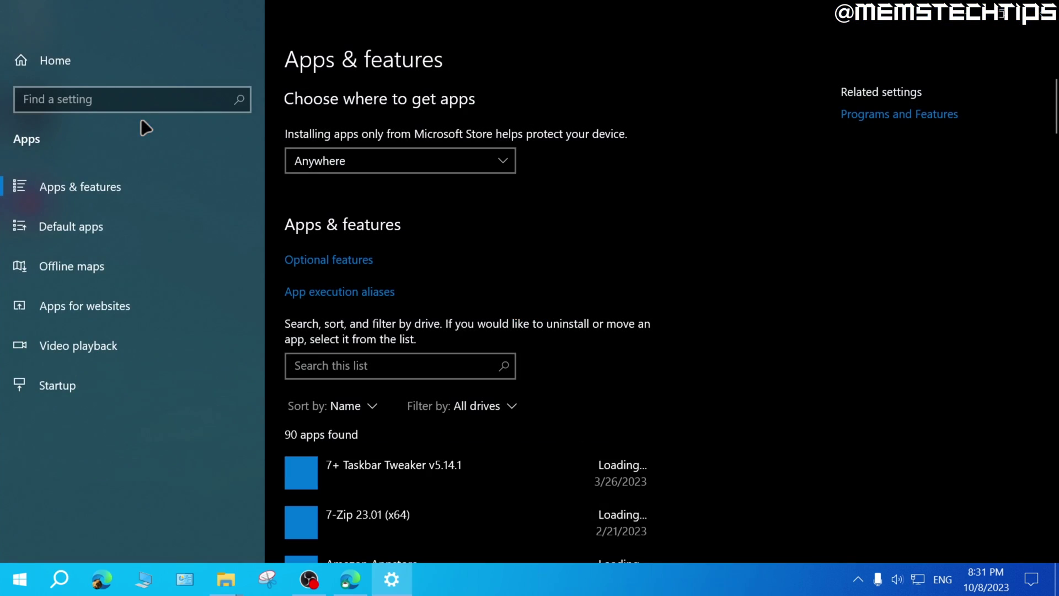
pyautogui.scroll(-8, 755, 382)
pyautogui.scroll(-6, 761, 380)
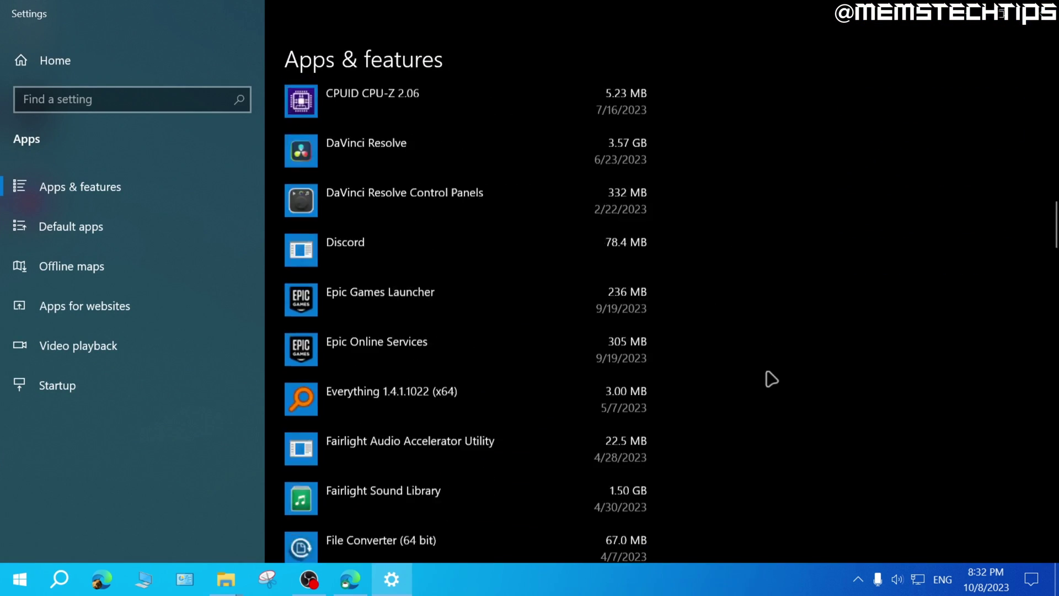
pyautogui.scroll(-6, 765, 380)
pyautogui.scroll(-6, 770, 380)
pyautogui.scroll(-6, 775, 380)
pyautogui.scroll(-6, 775, 380)
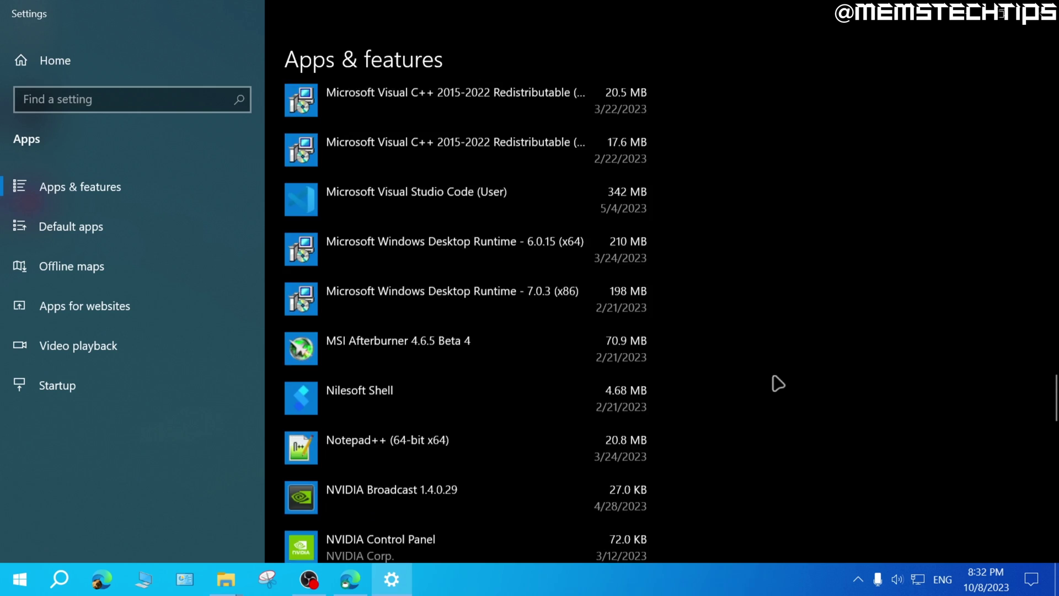
pyautogui.scroll(-6, 775, 380)
pyautogui.scroll(-3, 775, 379)
# - Start uninstalling Riot Client, then download the HiBit Uninstaller portable version in Edge
pyautogui.click(455, 169)
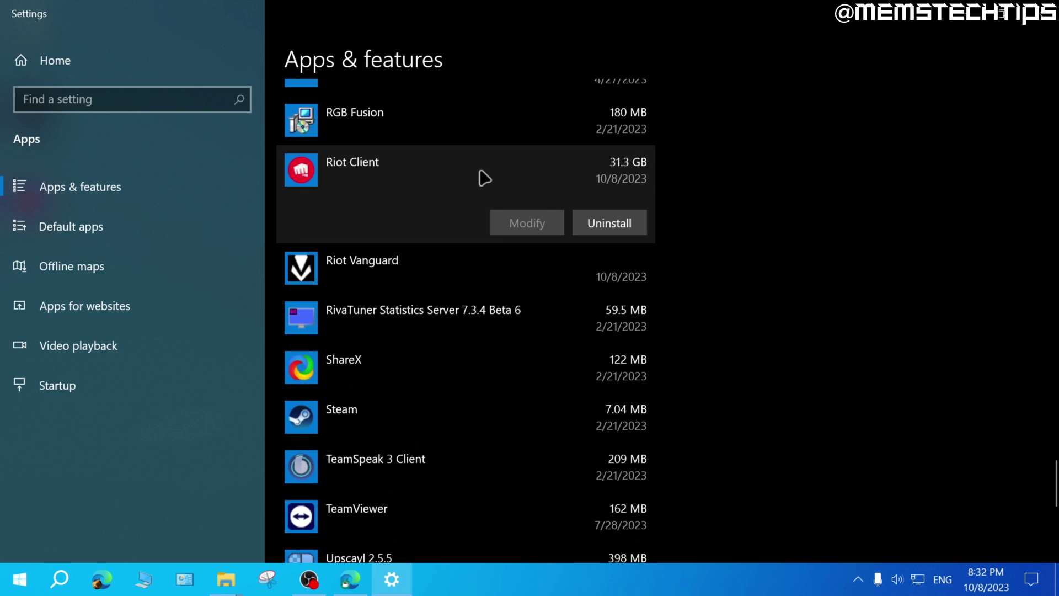
pyautogui.click(612, 223)
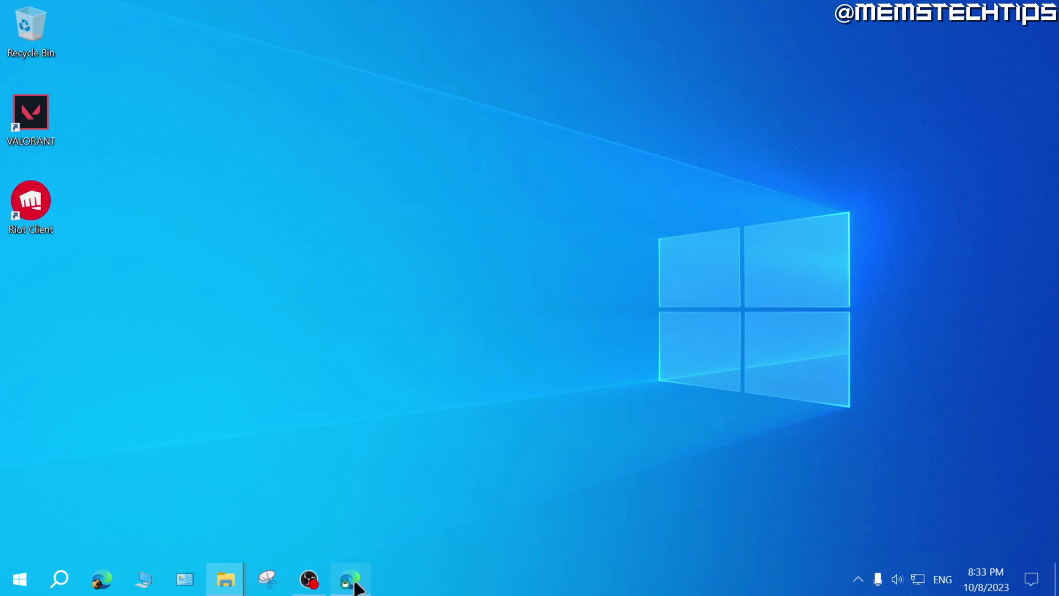
pyautogui.click(352, 579)
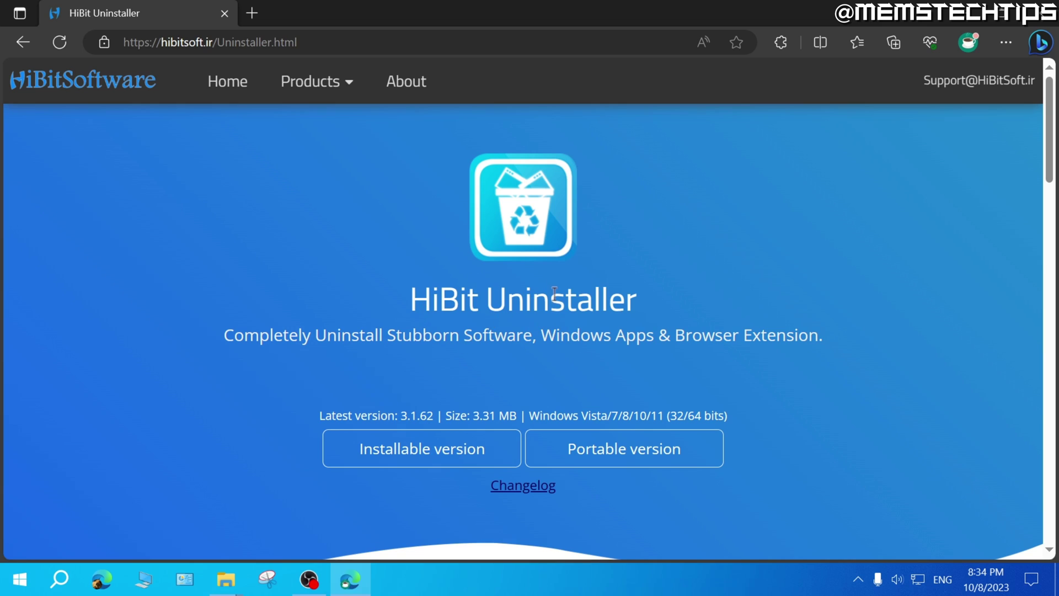
pyautogui.click(658, 453)
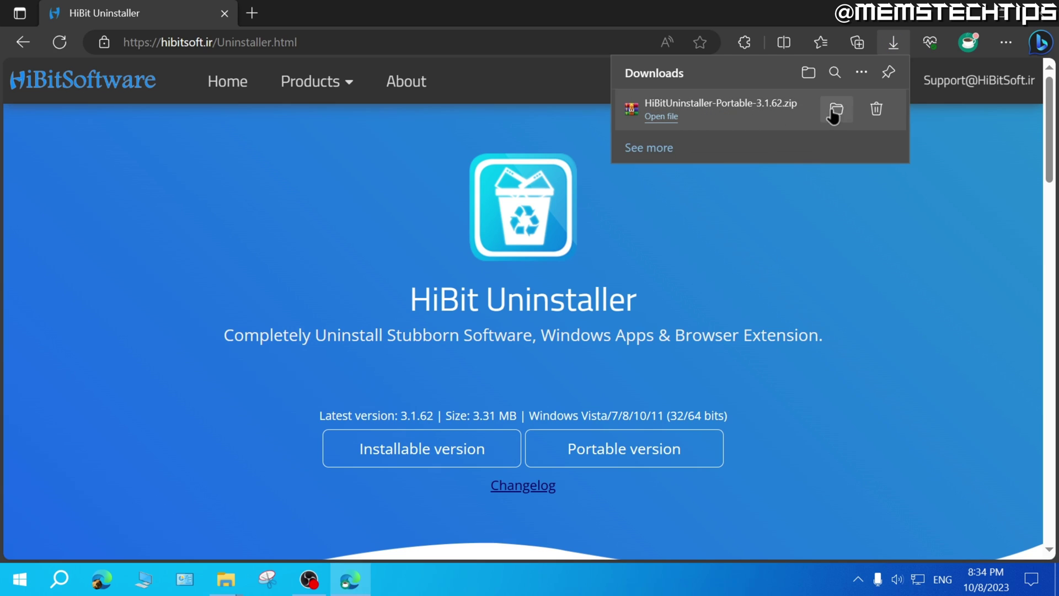
# - Extract HiBitUninstaller-Portable-3.1.62.zip into its own folder with 7-Zip
pyautogui.click(836, 110)
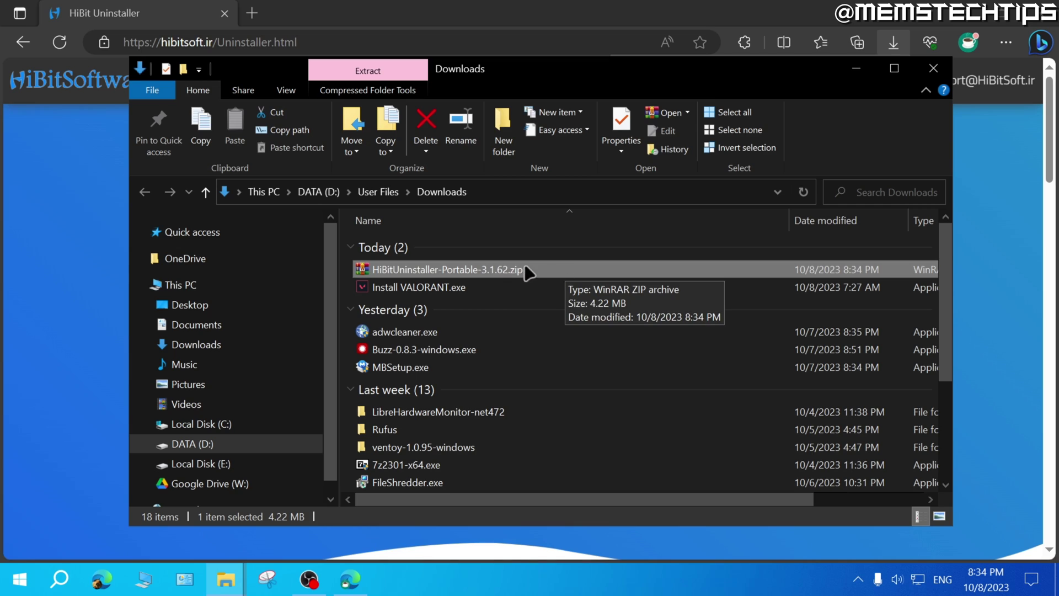
pyautogui.rightClick(533, 272)
pyautogui.moveTo(572, 266)
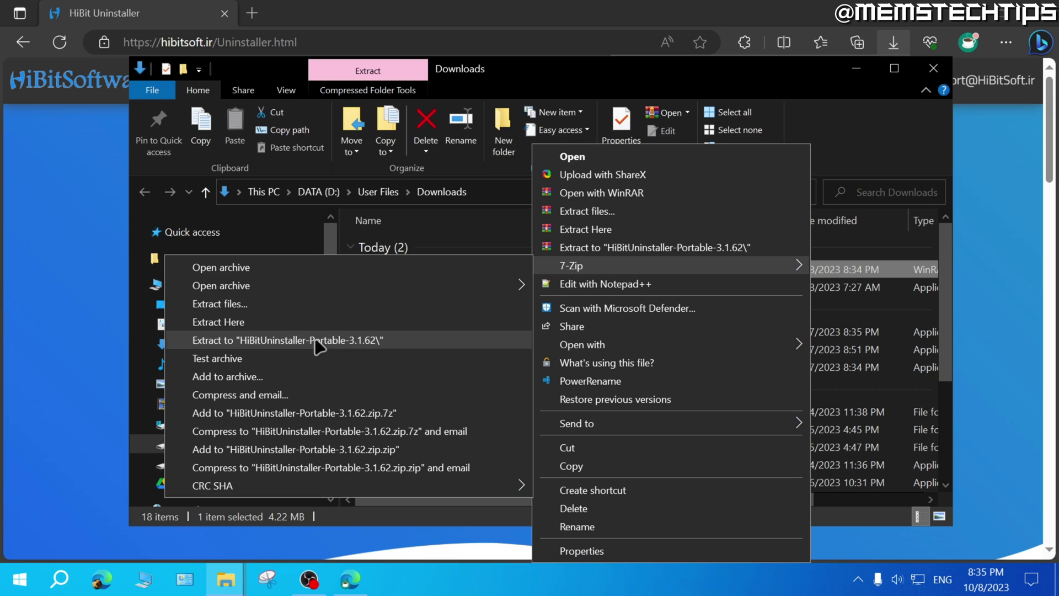
pyautogui.click(402, 346)
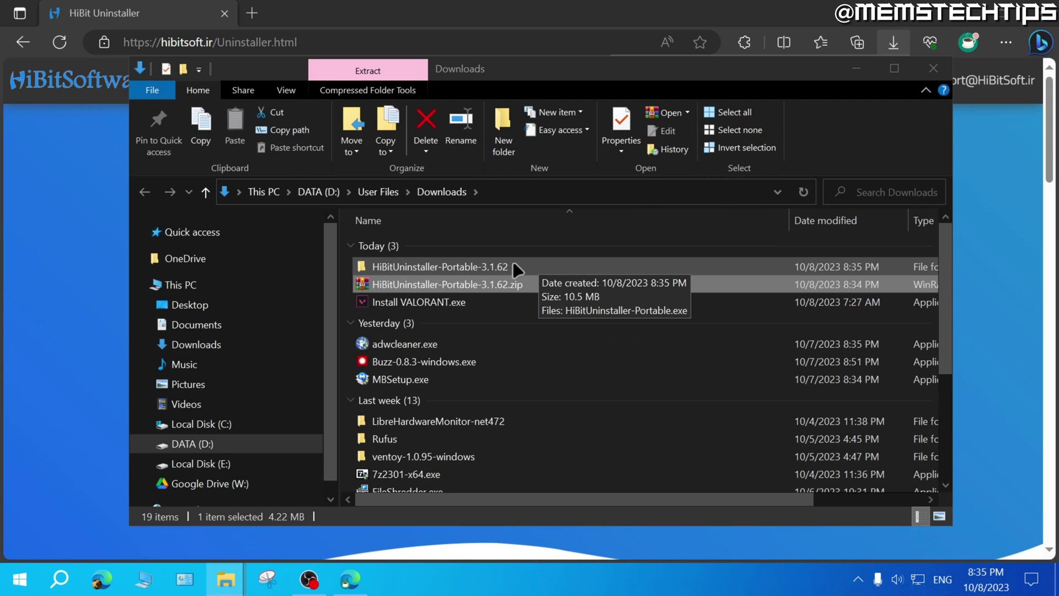
# - Launch the portable HiBit Uninstaller from the extracted folder, storing settings beside the executable
pyautogui.doubleClick(513, 267)
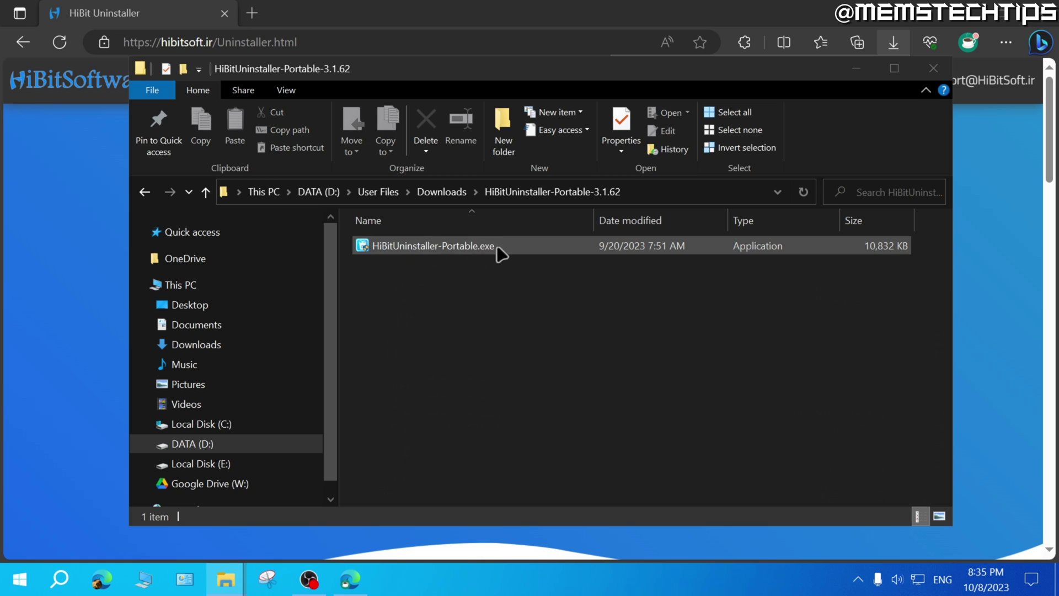
pyautogui.click(457, 248)
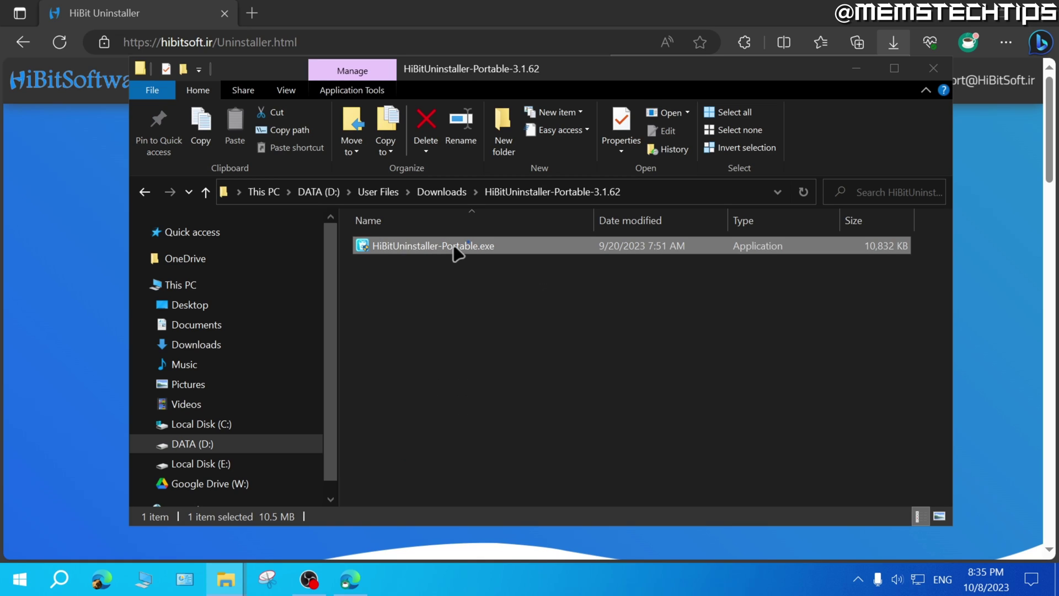
pyautogui.doubleClick(457, 248)
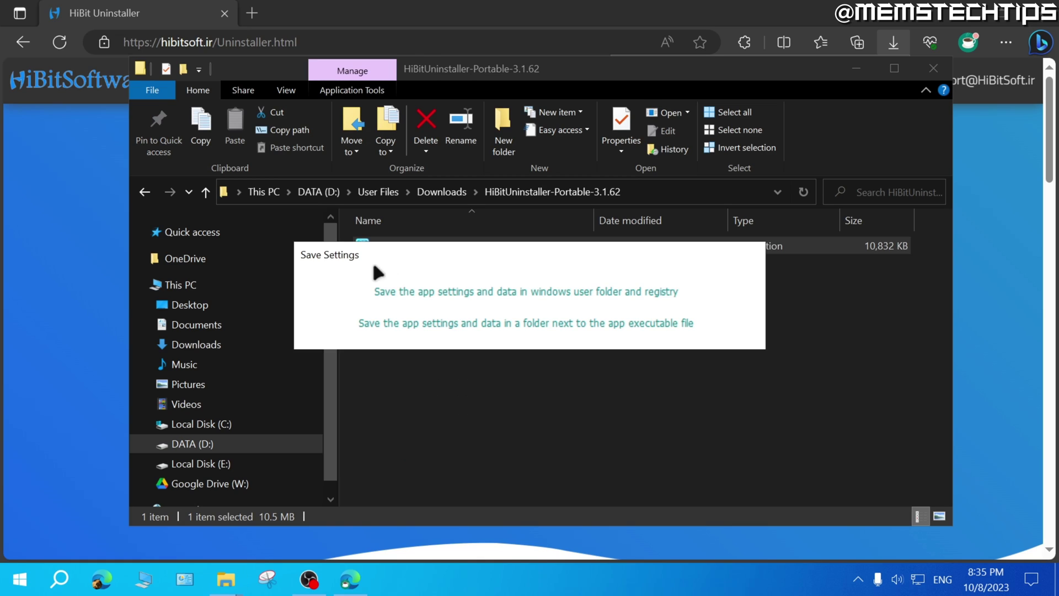
pyautogui.click(439, 321)
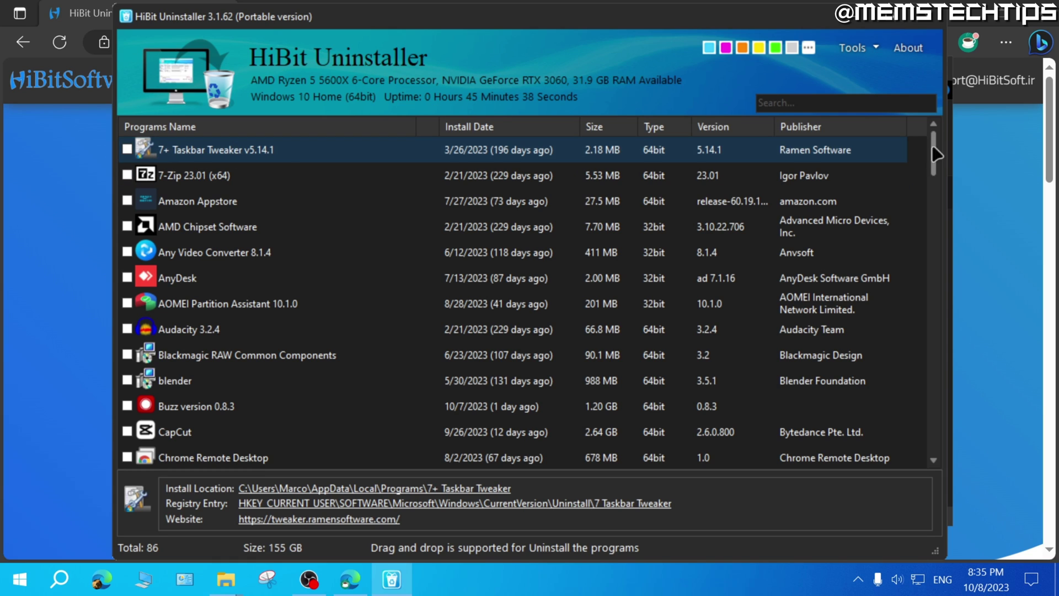
pyautogui.moveTo(933, 151); pyautogui.dragTo(933, 439)
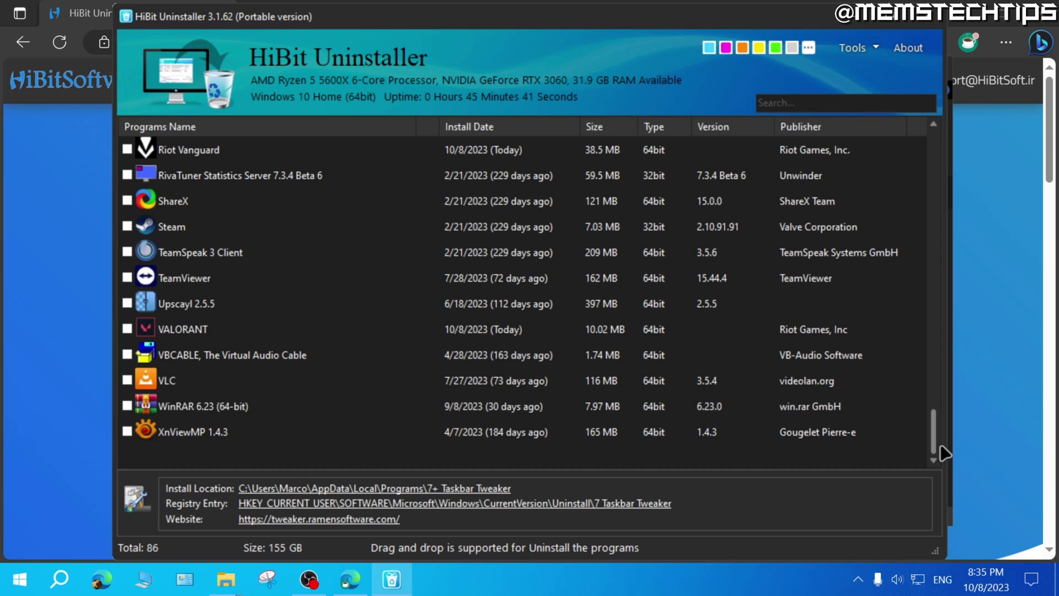
# - Force-remove VALORANT with Advanced Scan and delete all 1,034 found leftovers
pyautogui.click(182, 330)
pyautogui.rightClick(196, 332)
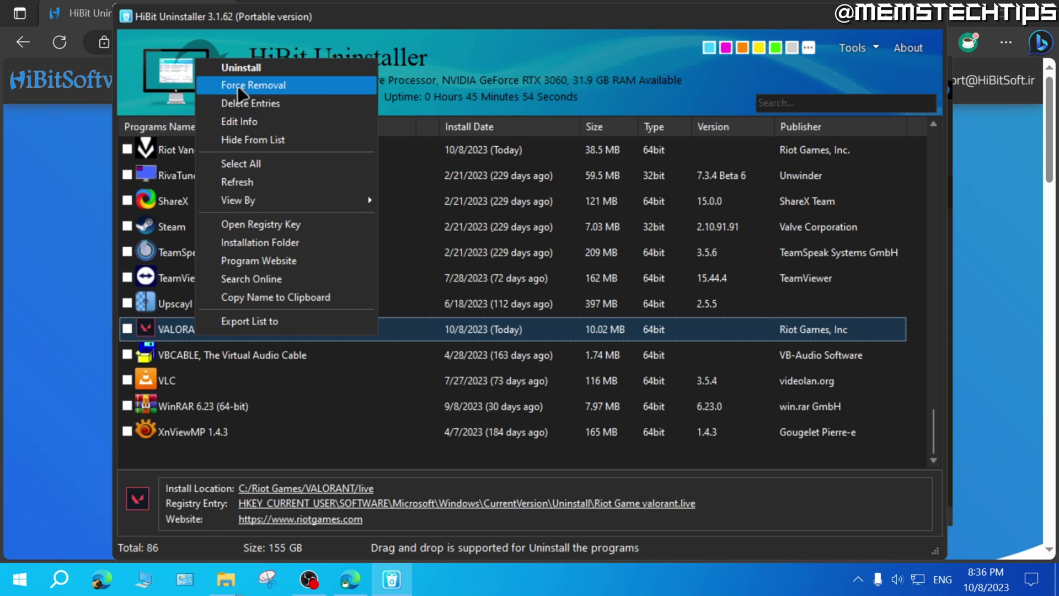
pyautogui.click(306, 90)
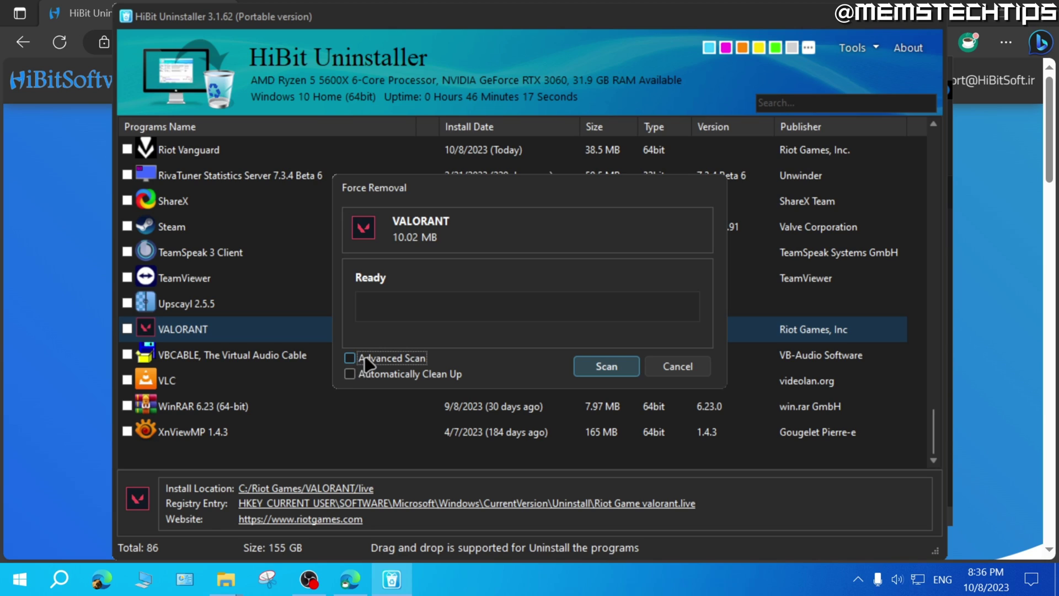
pyautogui.click(349, 358)
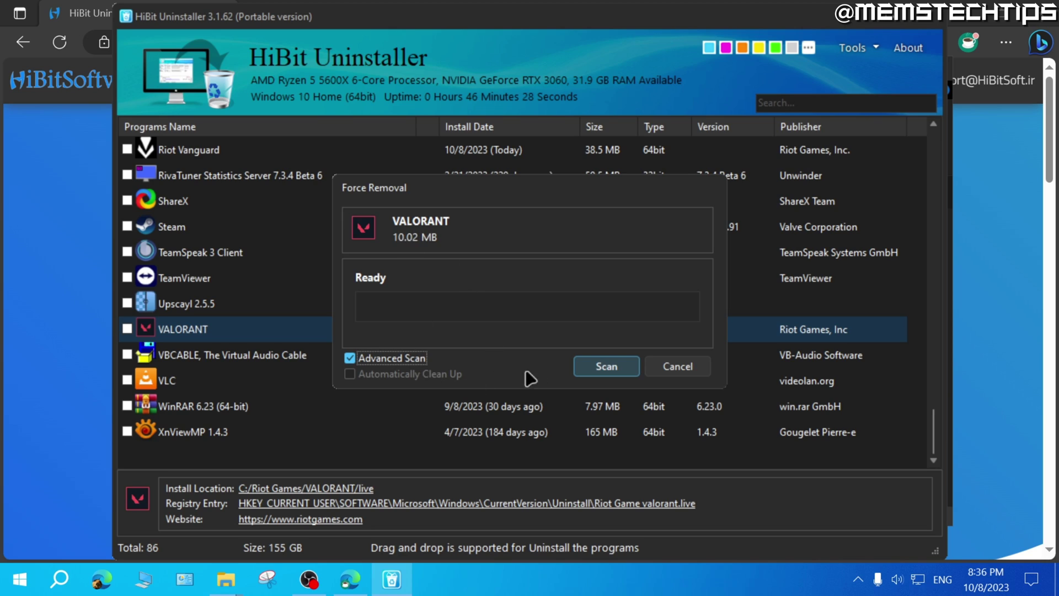
pyautogui.click(592, 374)
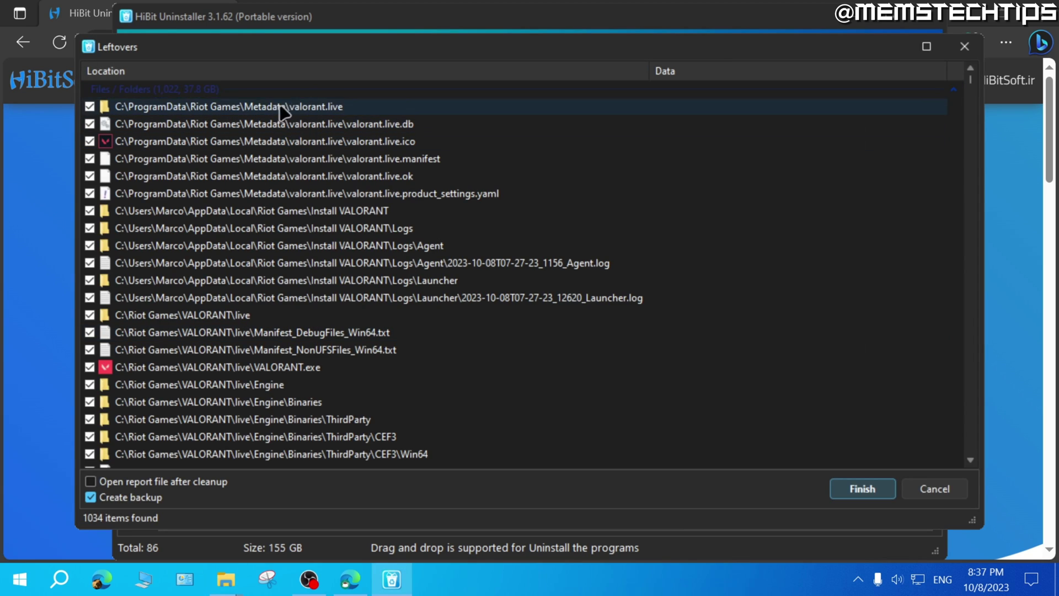
pyautogui.scroll(-2, 249, 245)
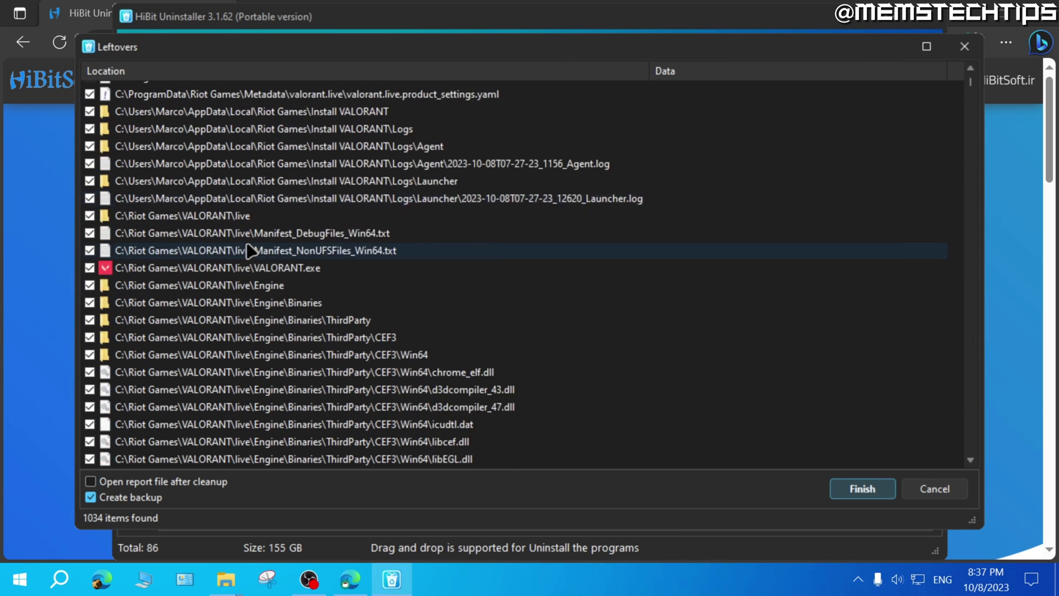
pyautogui.scroll(-1, 249, 244)
pyautogui.scroll(2, 249, 244)
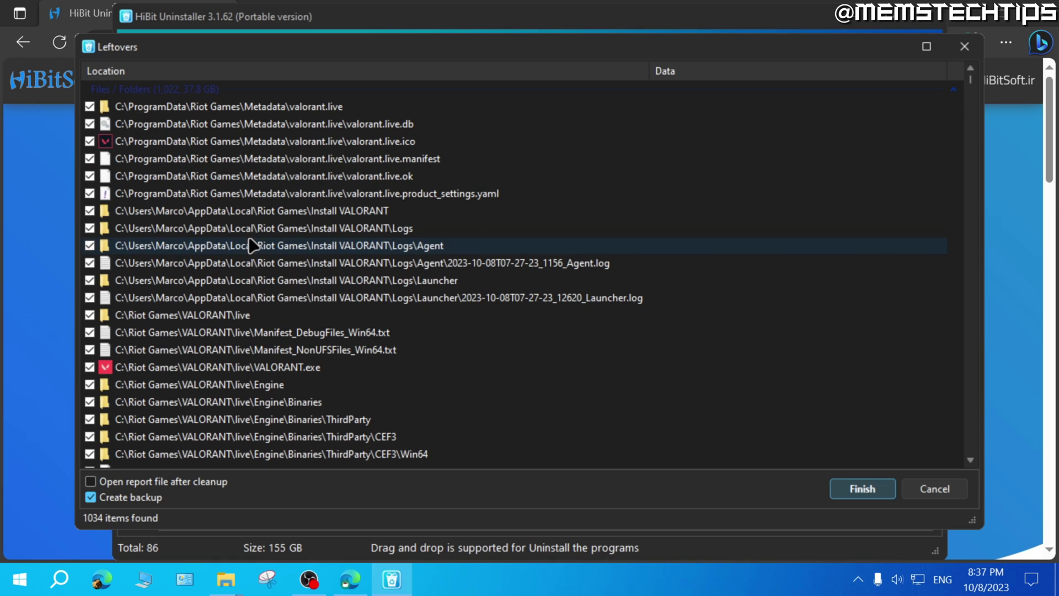
pyautogui.click(862, 488)
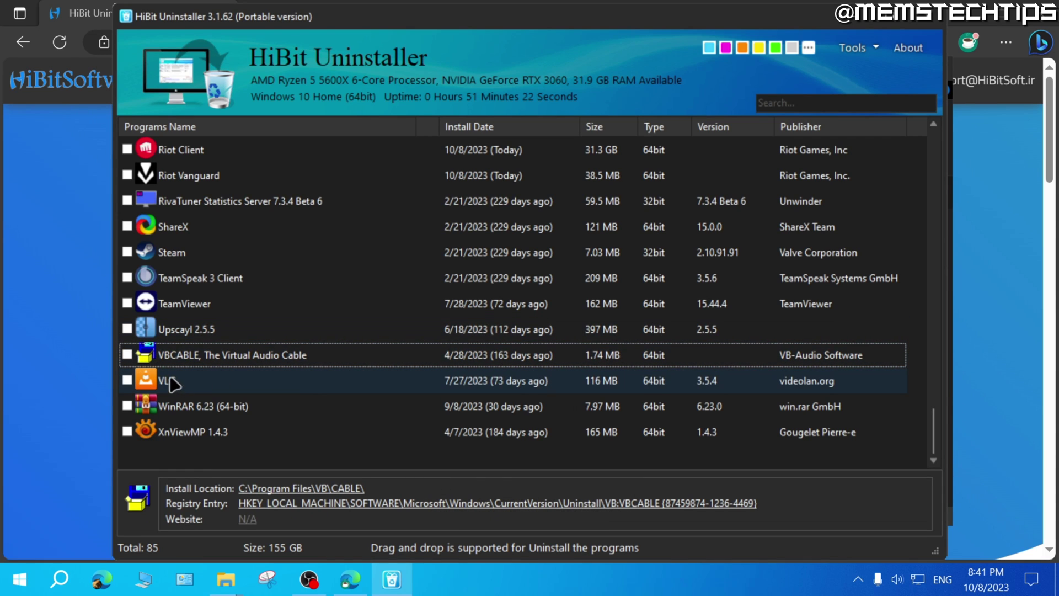
pyautogui.scroll(1, 375, 314)
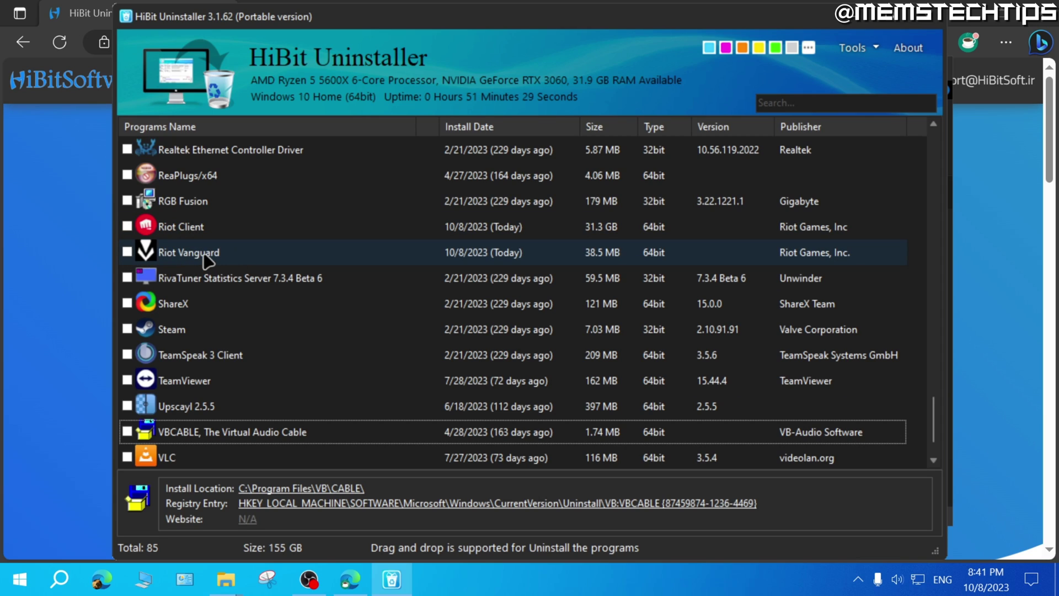
# - Force-remove Riot Vanguard and delete its 30 leftover files and registry entries
pyautogui.rightClick(232, 257)
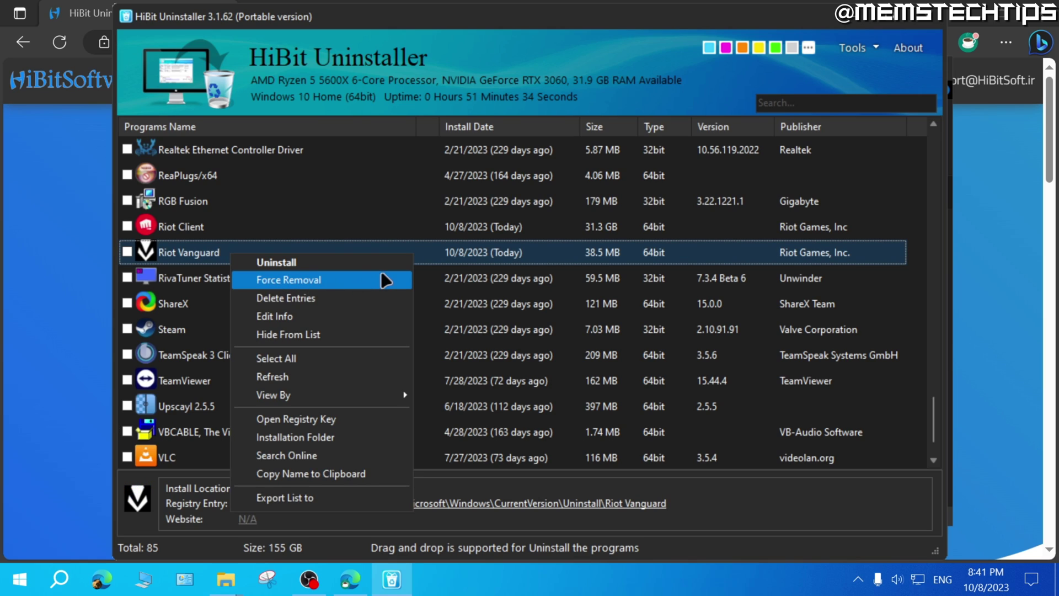
pyautogui.click(351, 286)
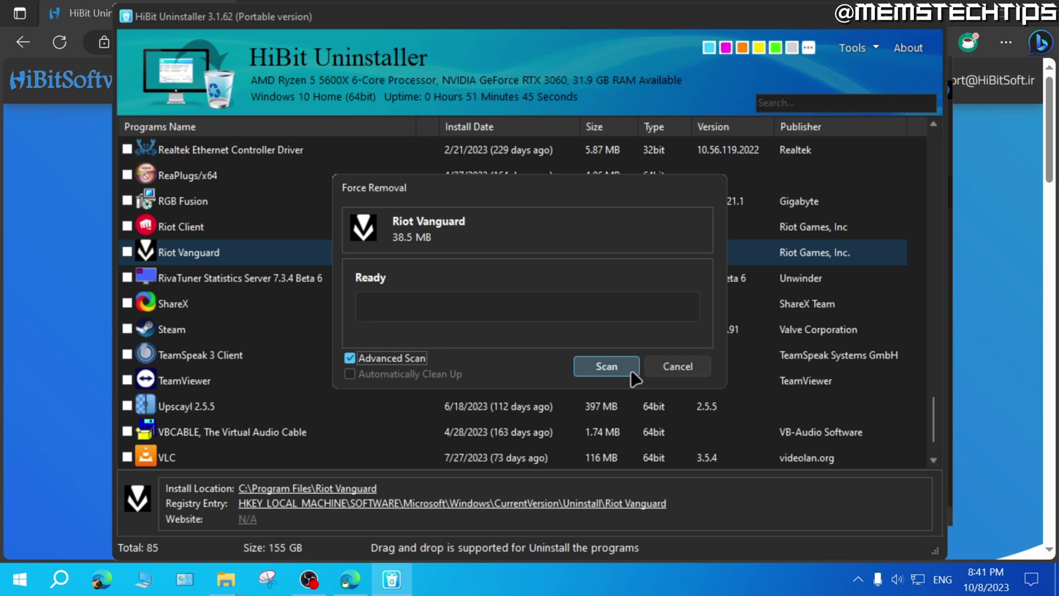
pyautogui.click(606, 366)
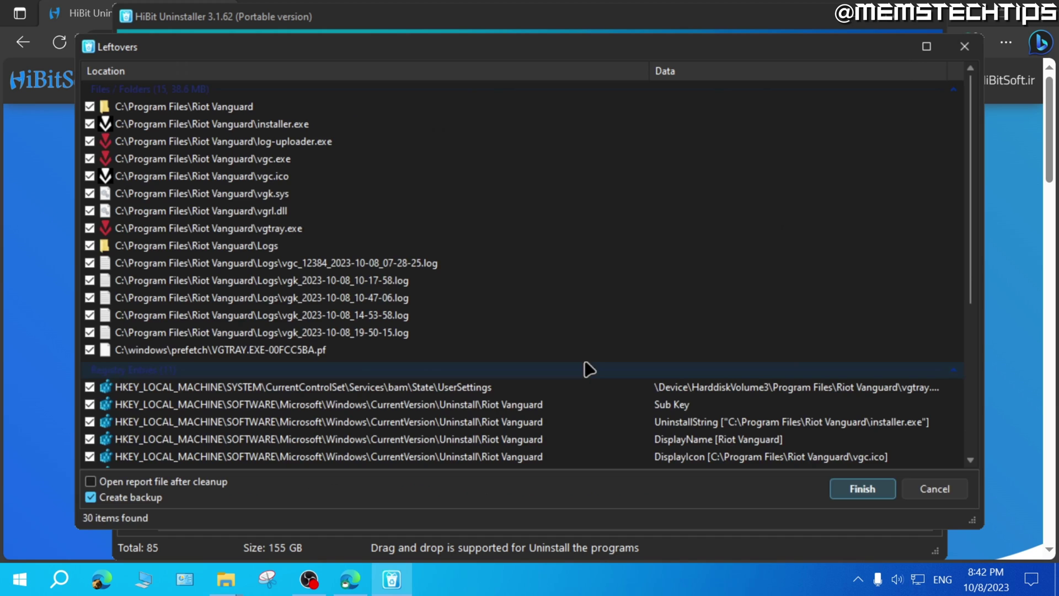
pyautogui.click(855, 493)
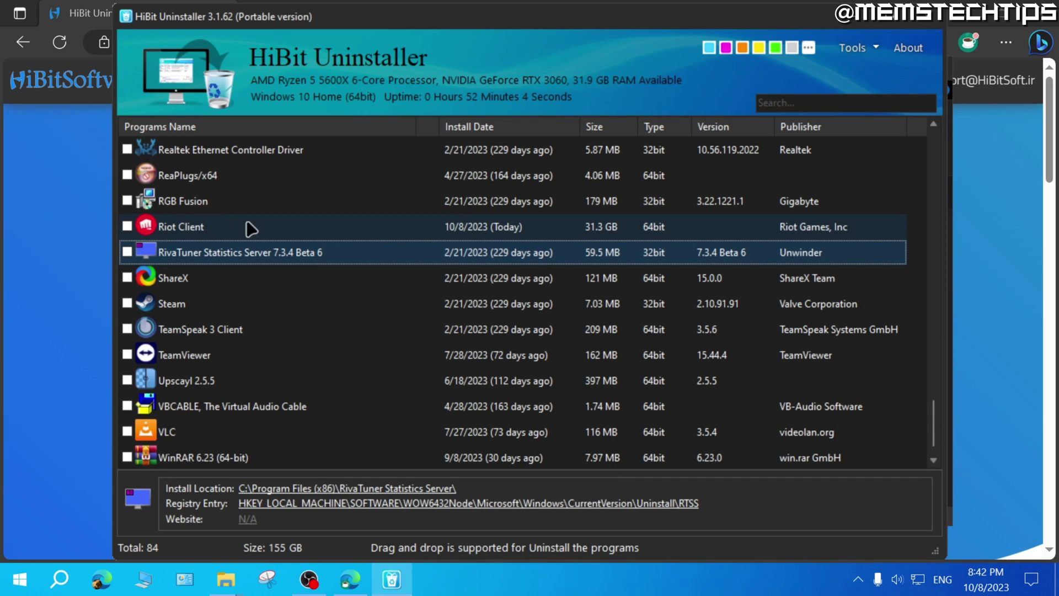
# - Force-remove Riot Client and delete its 228 leftover items
pyautogui.rightClick(215, 229)
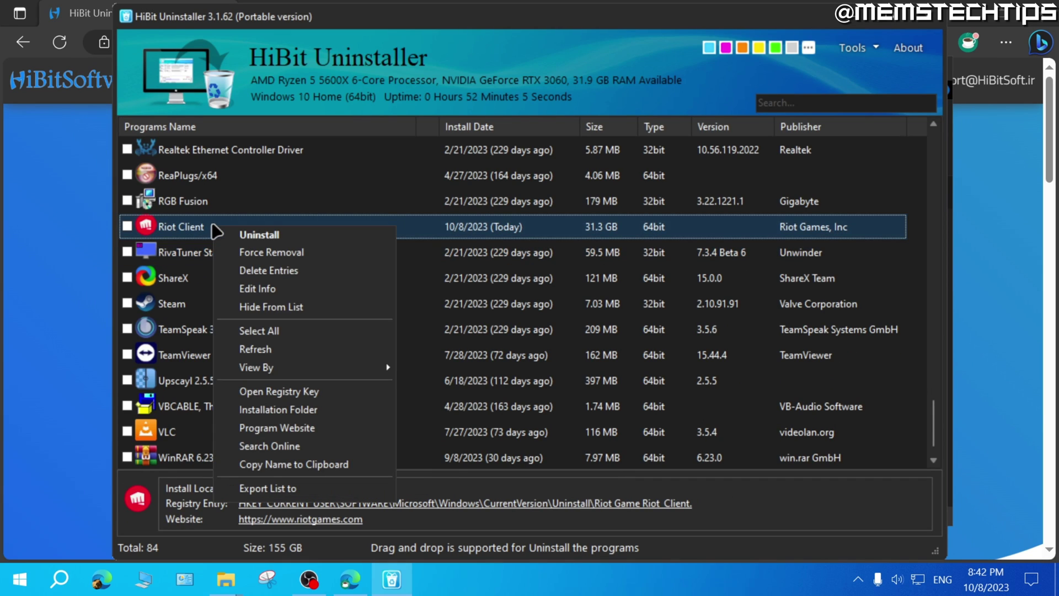
pyautogui.click(320, 255)
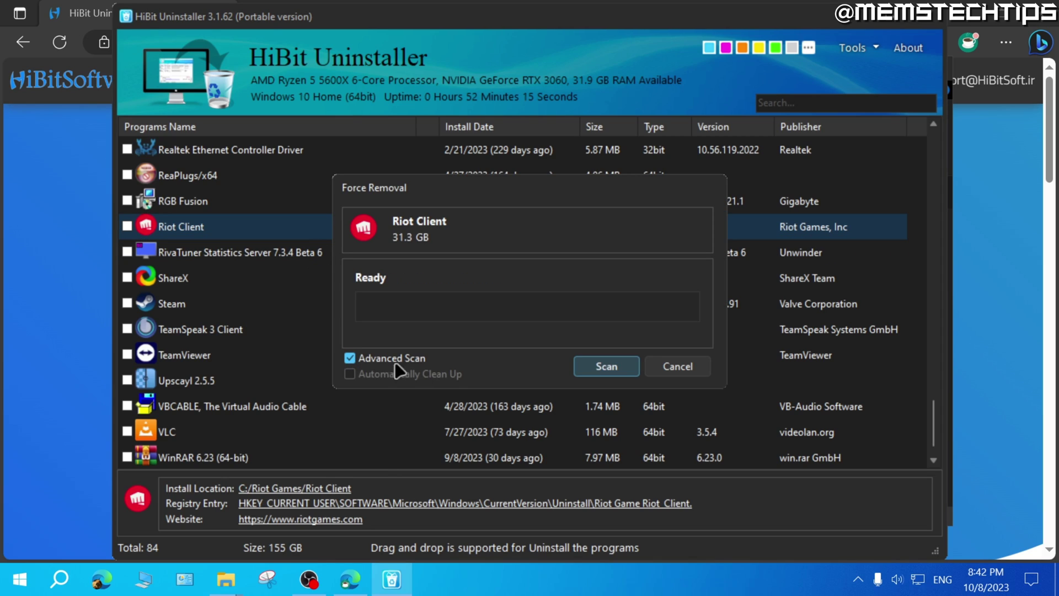
pyautogui.click(601, 369)
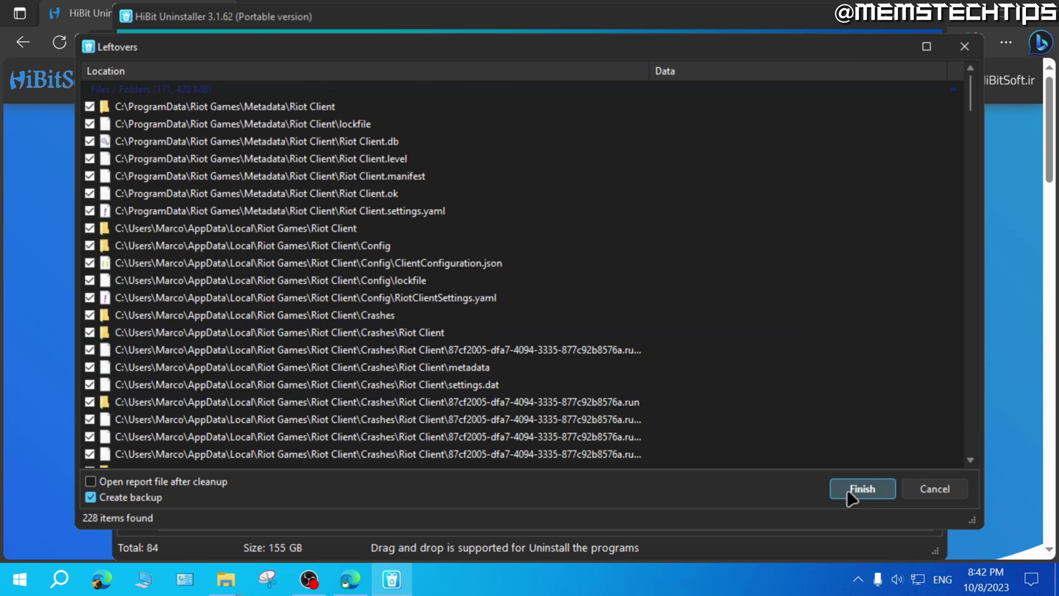
pyautogui.click(862, 489)
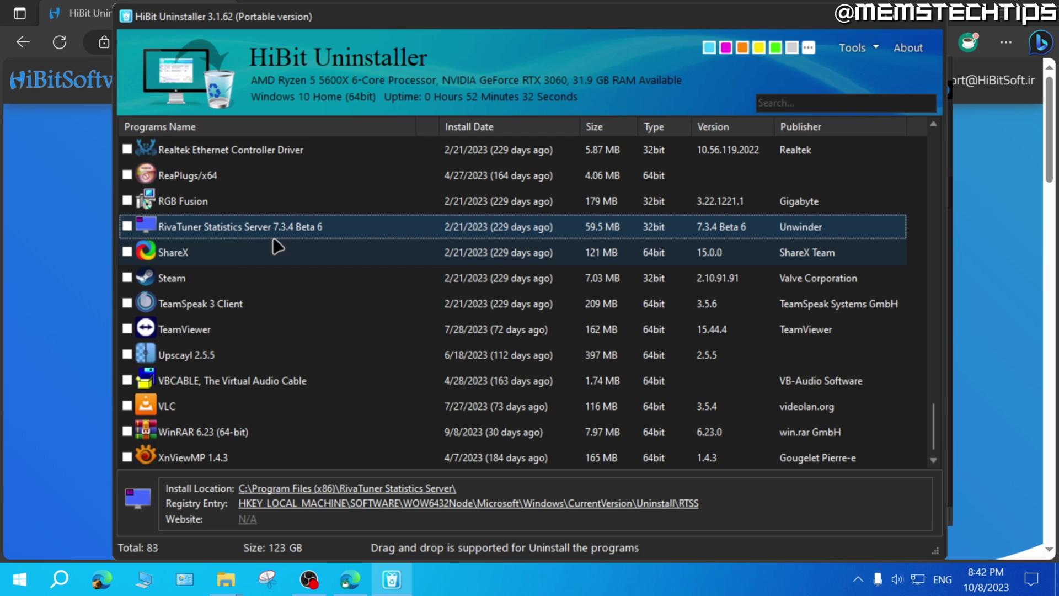